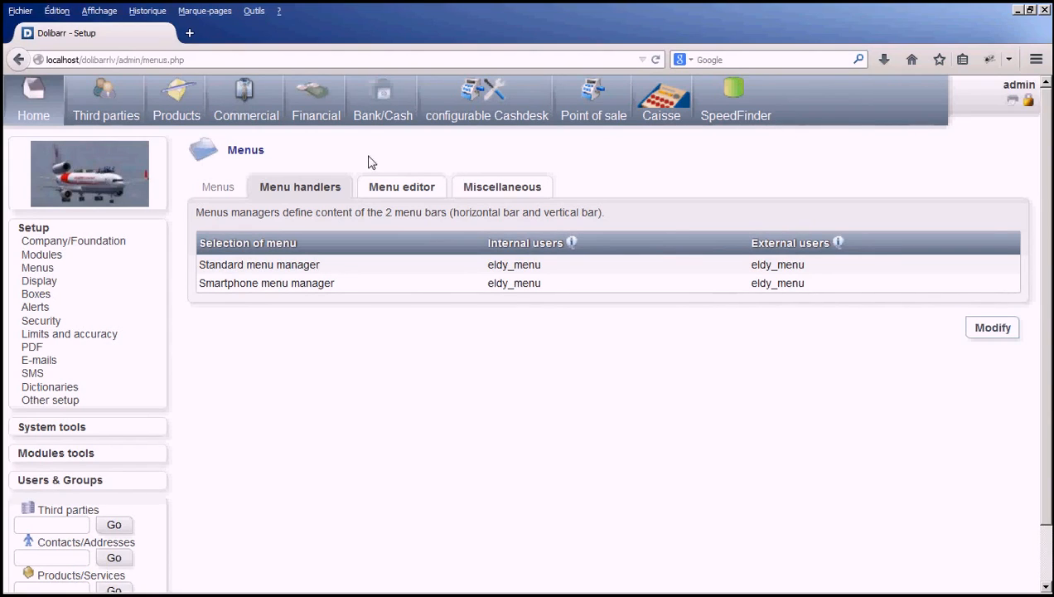
# View the Third parties area with its own side menu and return to Home.
pyautogui.click(129, 110)
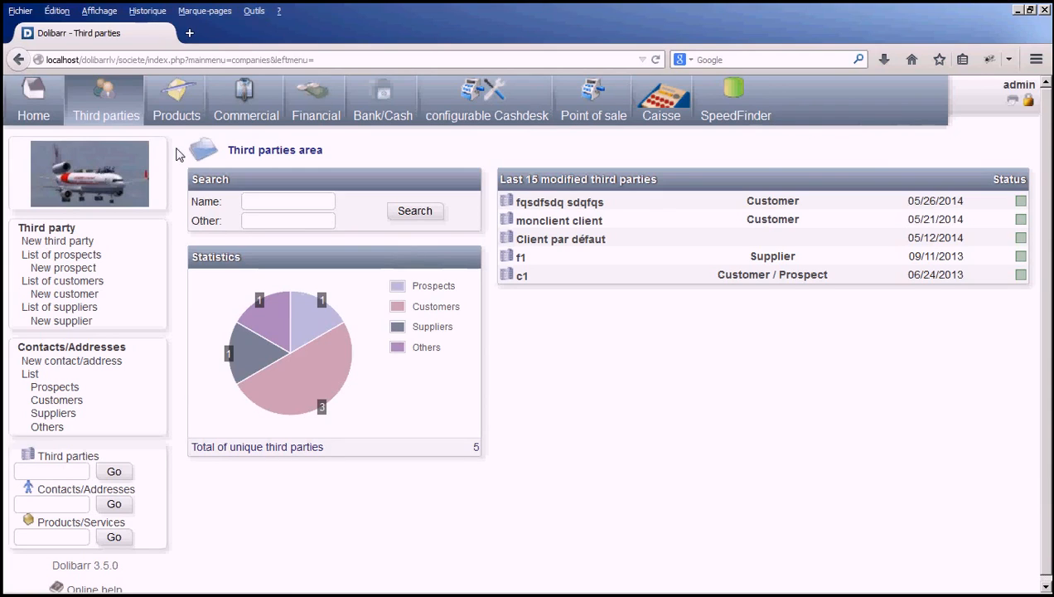
pyautogui.click(44, 110)
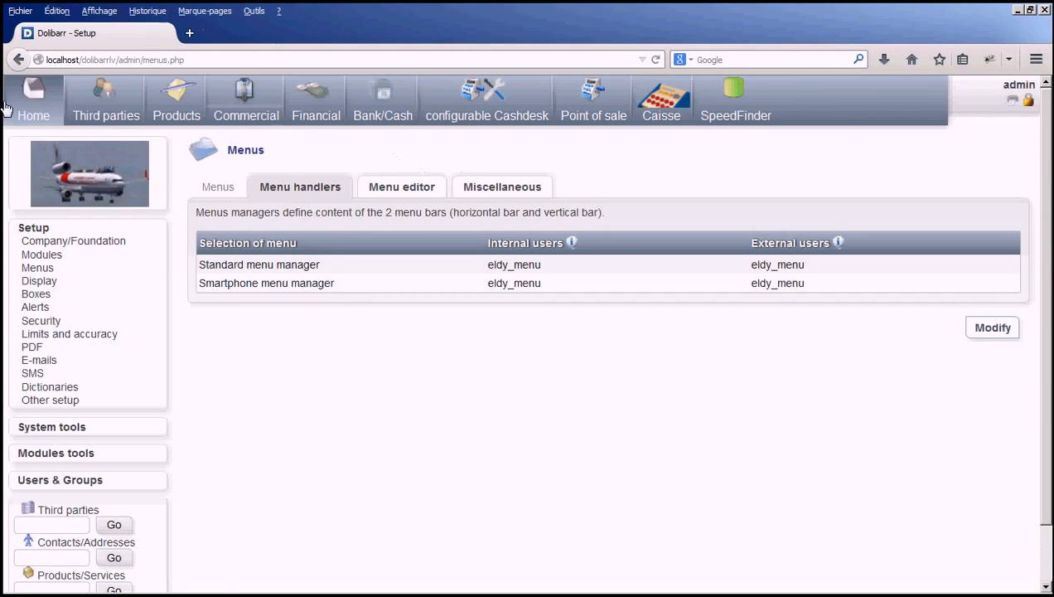
# In the menu handlers setup, assign auguria_menu to internal users for the standard menu manager and save it.
pyautogui.click(29, 115)
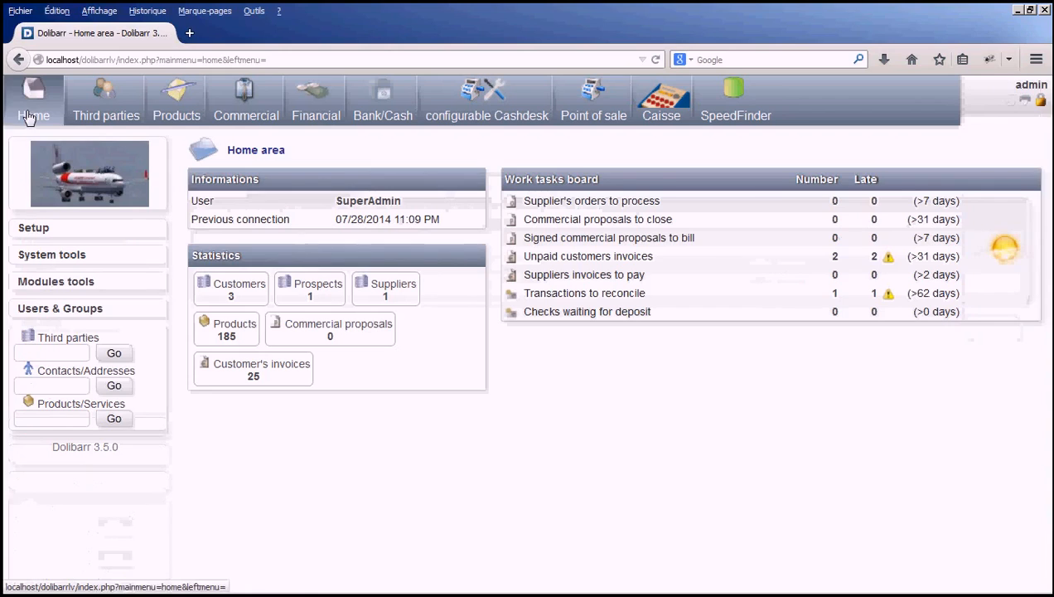
pyautogui.click(37, 229)
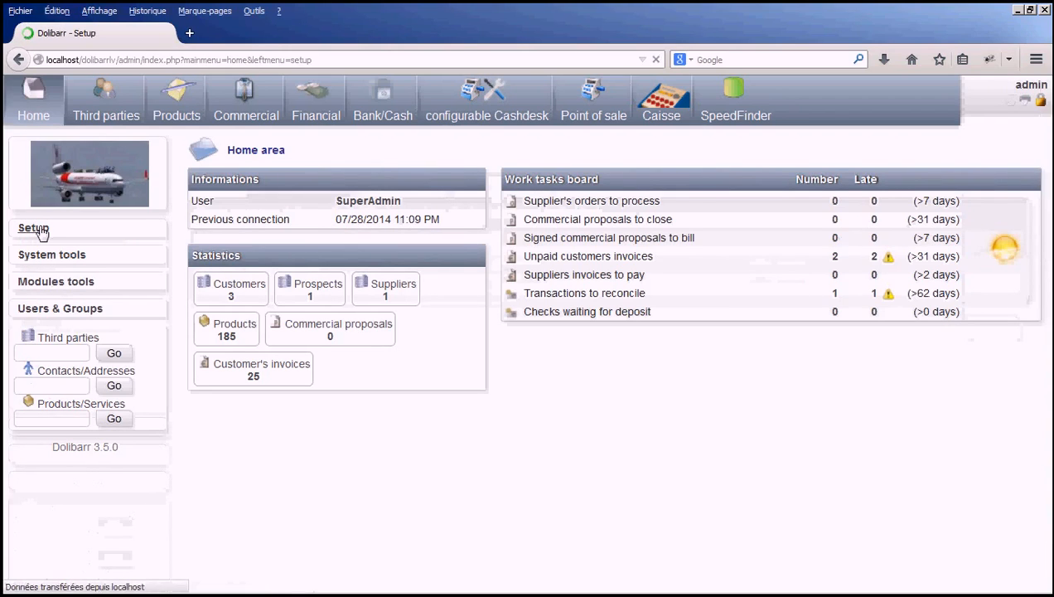
pyautogui.click(37, 269)
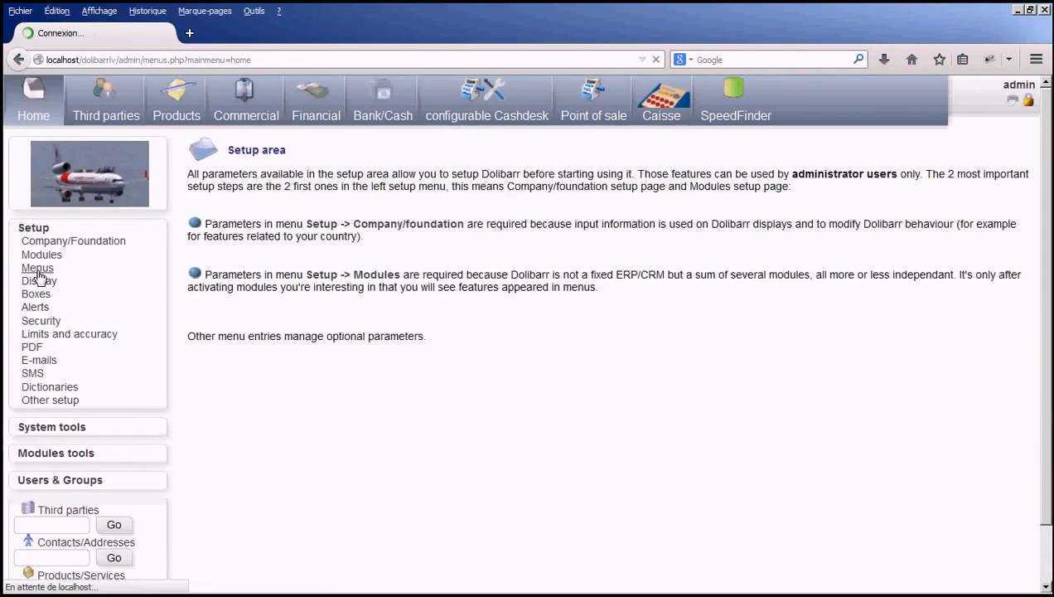
pyautogui.click(993, 328)
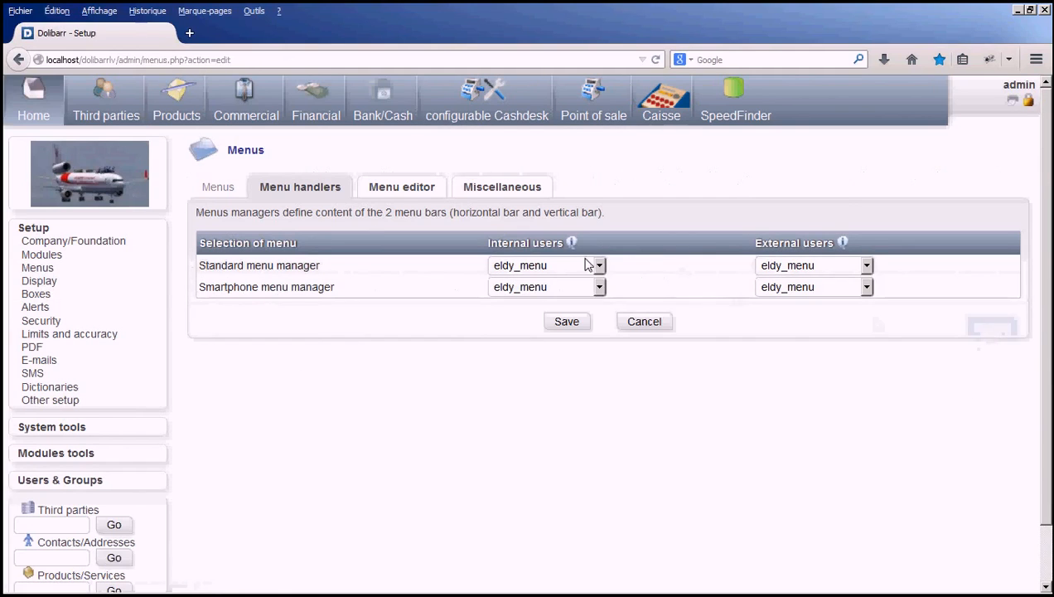
pyautogui.click(595, 265)
pyautogui.click(556, 332)
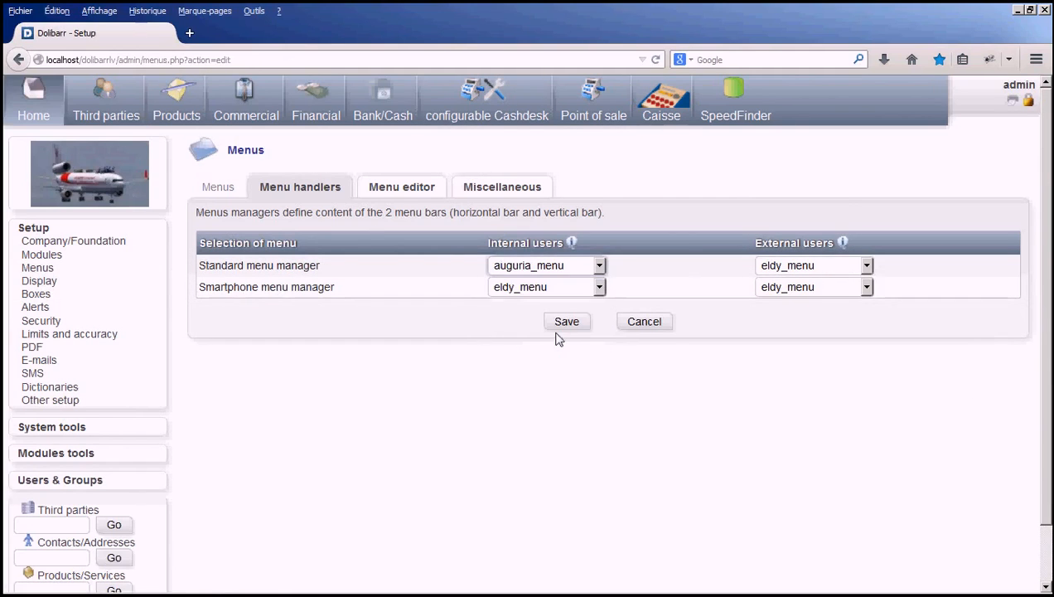
pyautogui.click(577, 325)
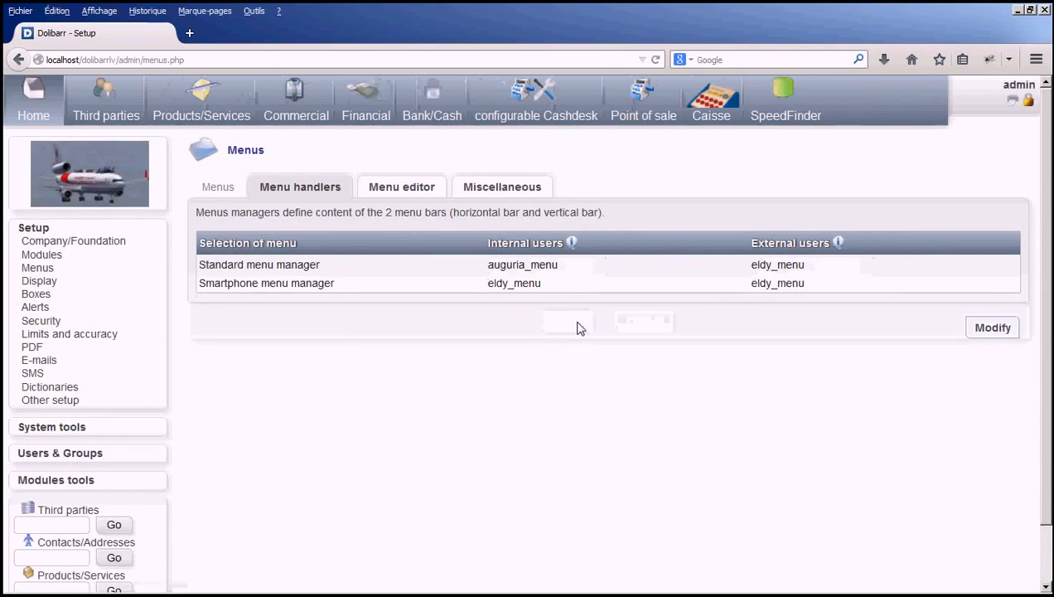
# Look at the personalized auguria_menu entries in the menu editor and go back to the menu handlers setup.
pyautogui.click(401, 187)
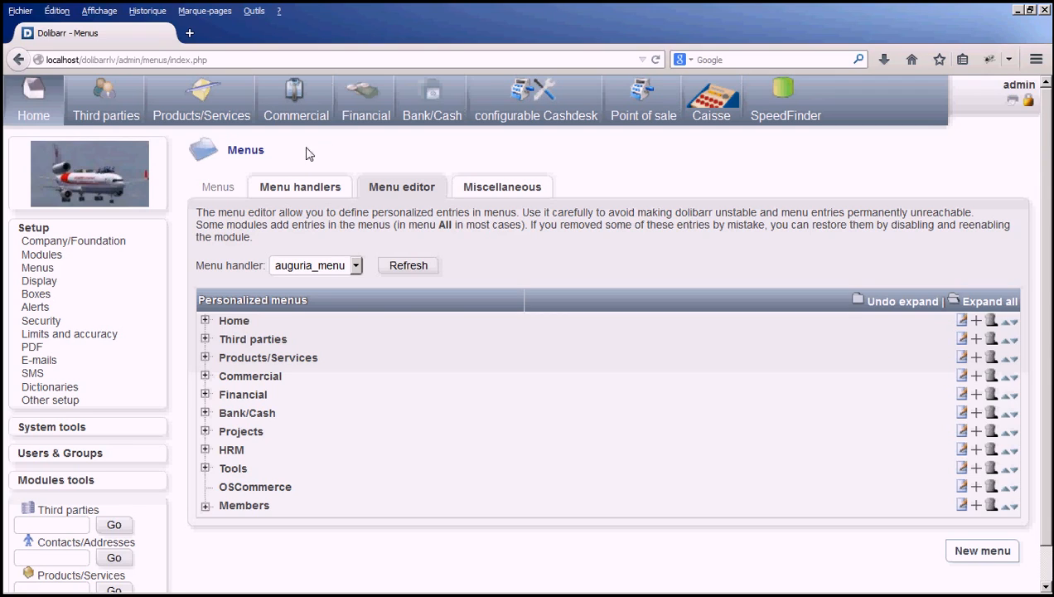
pyautogui.click(34, 107)
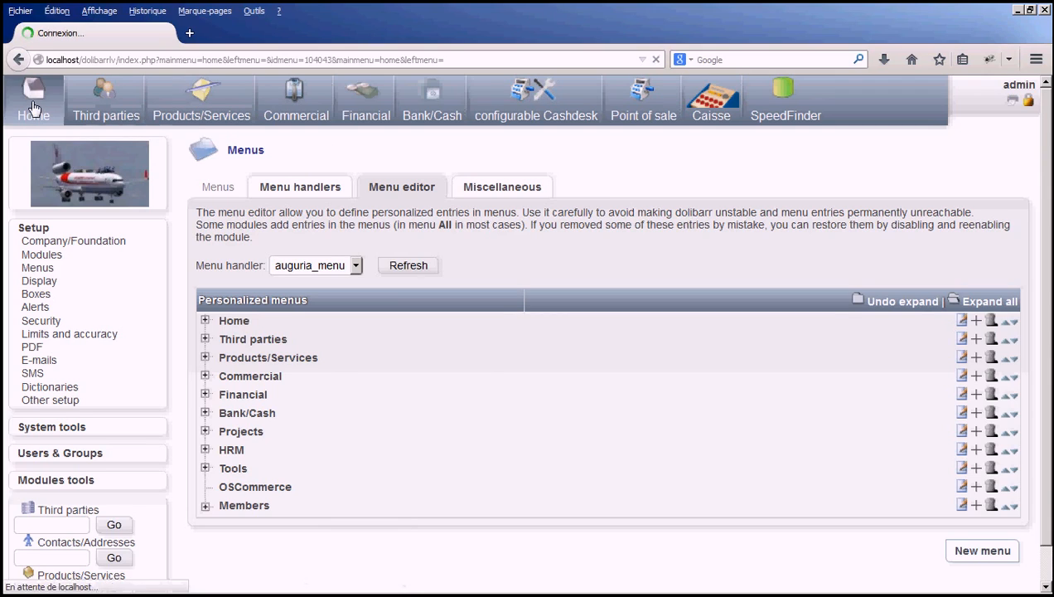
pyautogui.click(33, 234)
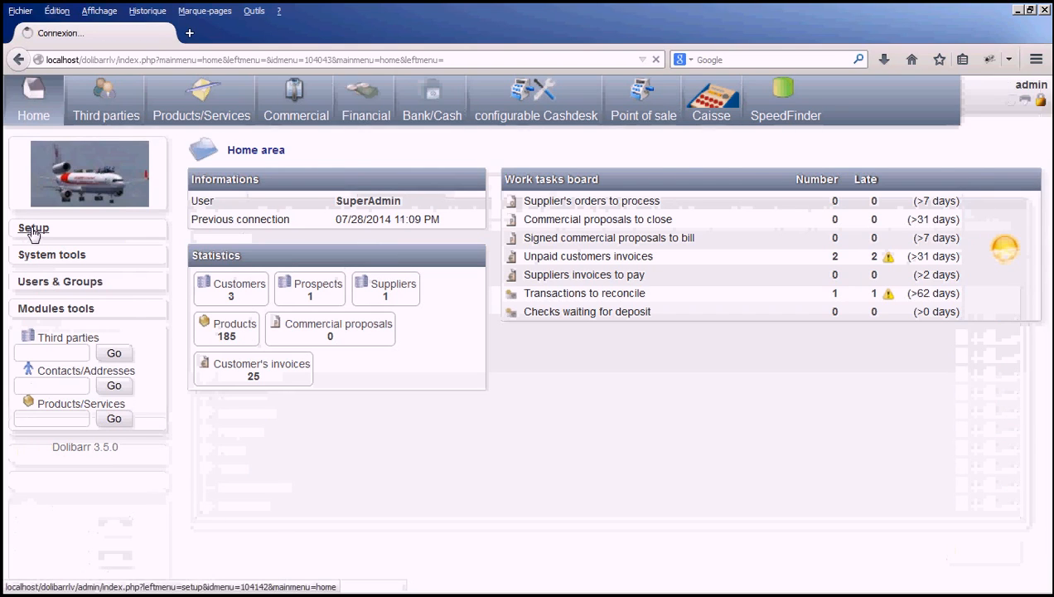
pyautogui.click(48, 267)
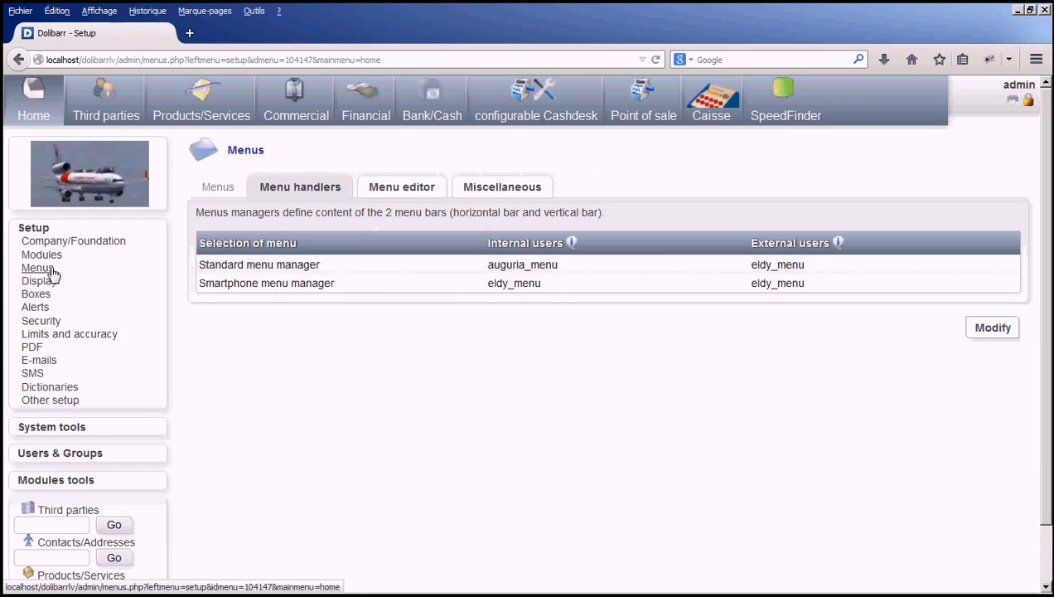
# Edit the menu handlers, reselect auguria_menu for internal users of the standard menu manager, and save.
pyautogui.click(996, 330)
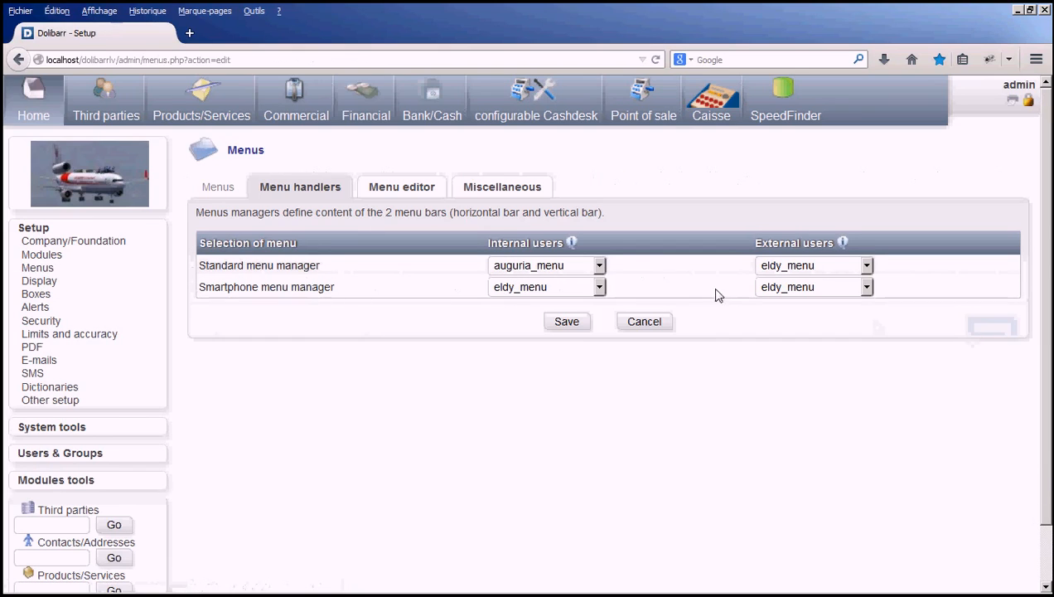
pyautogui.click(598, 267)
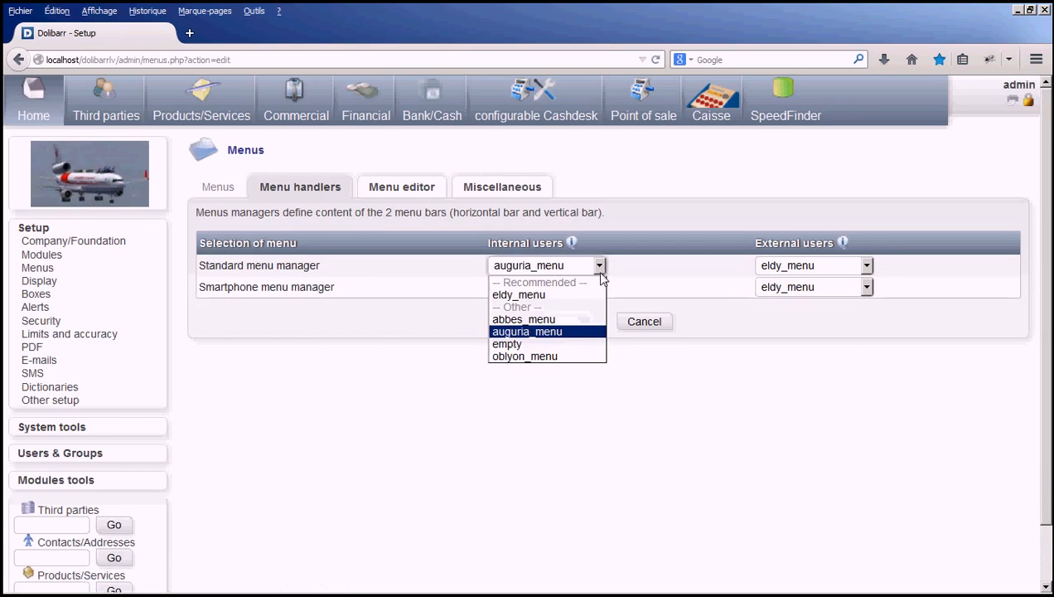
pyautogui.click(551, 331)
pyautogui.click(571, 322)
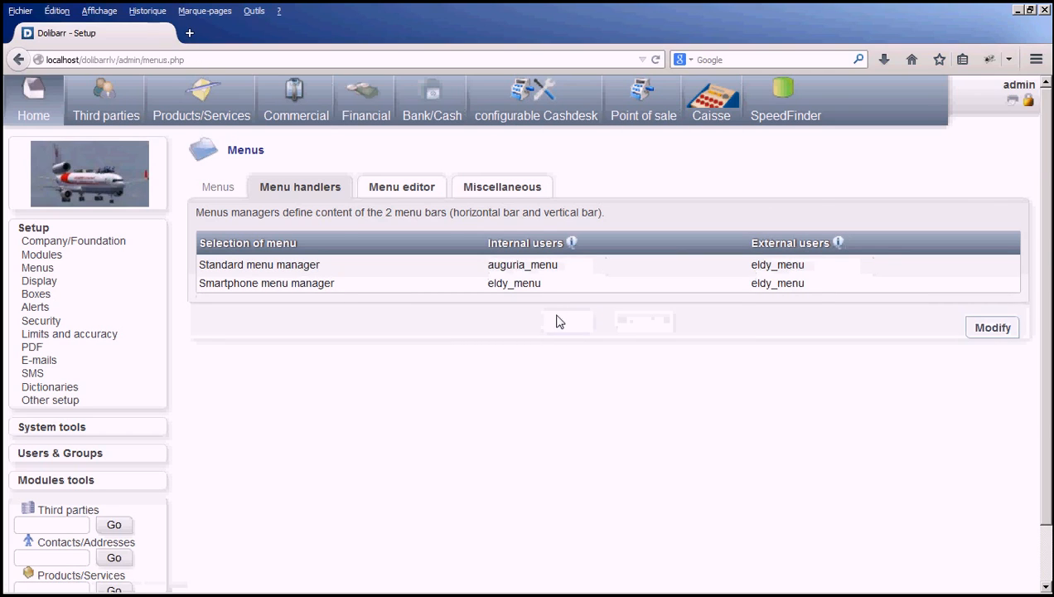
# Review the auguria_menu entries in the menu editor again and return to the setup area.
pyautogui.click(401, 186)
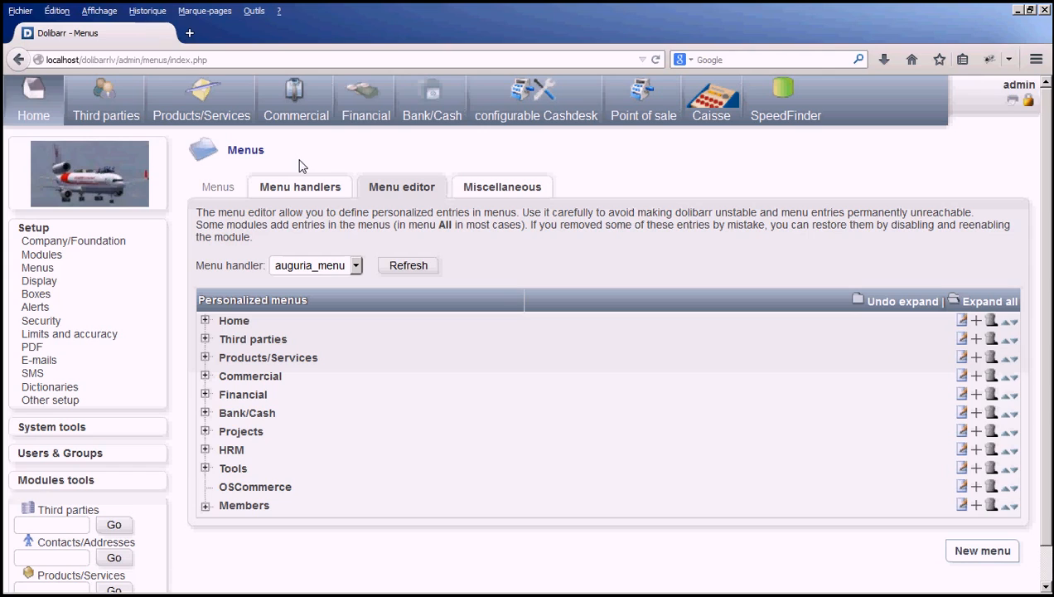
pyautogui.click(33, 103)
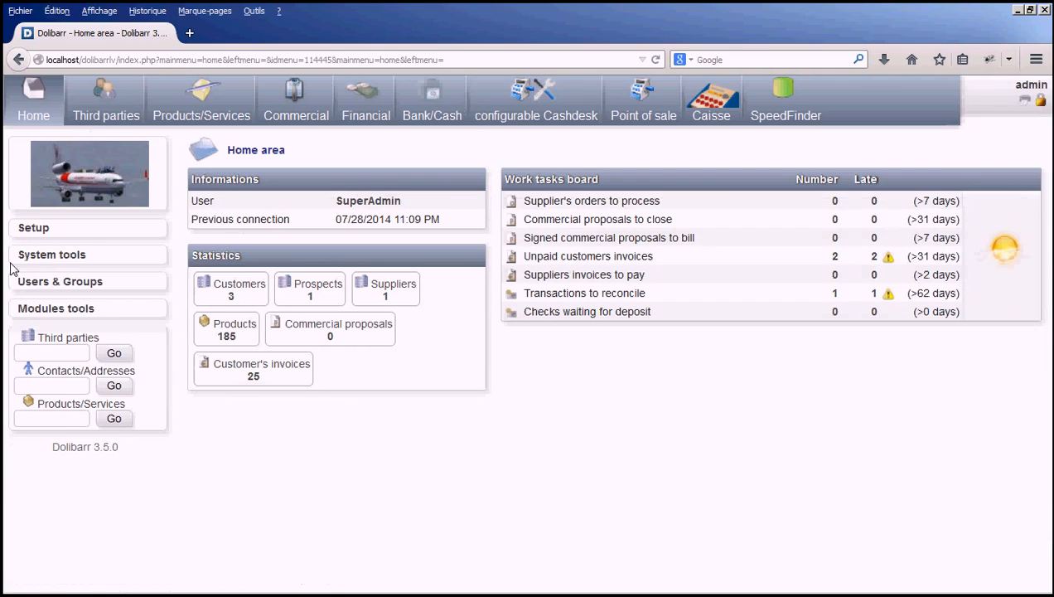
pyautogui.click(35, 230)
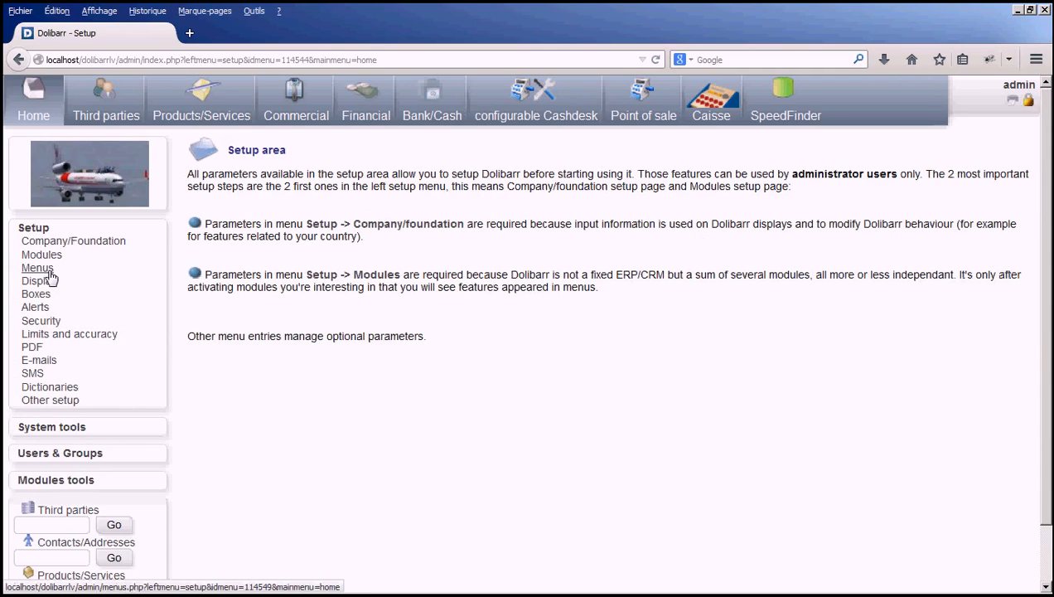
pyautogui.click(48, 259)
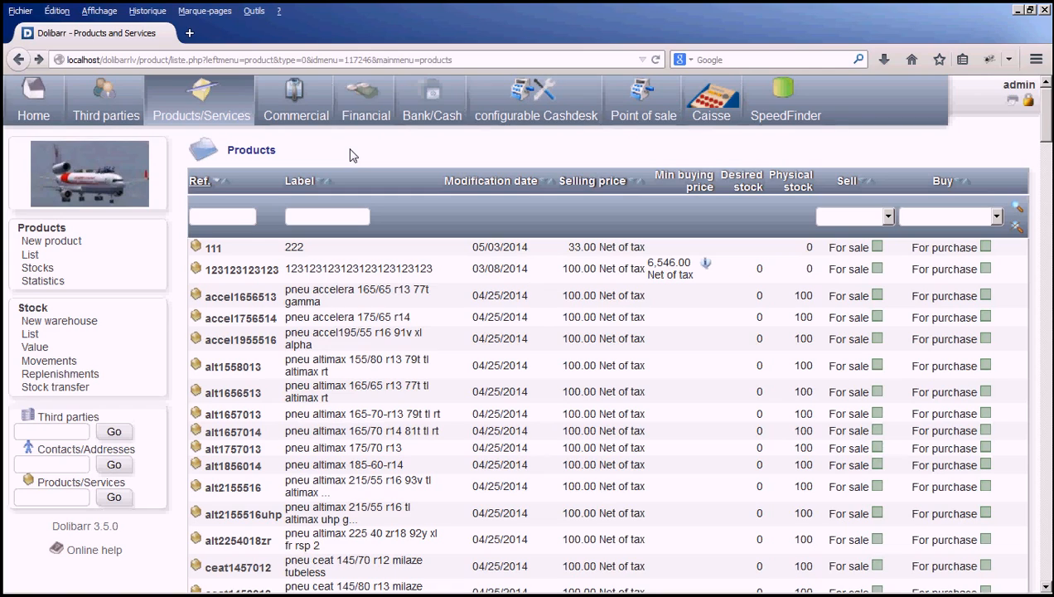
# In the menu handlers setup, assign abbes_menu to internal users for the standard menu manager and save it.
pyautogui.click(43, 108)
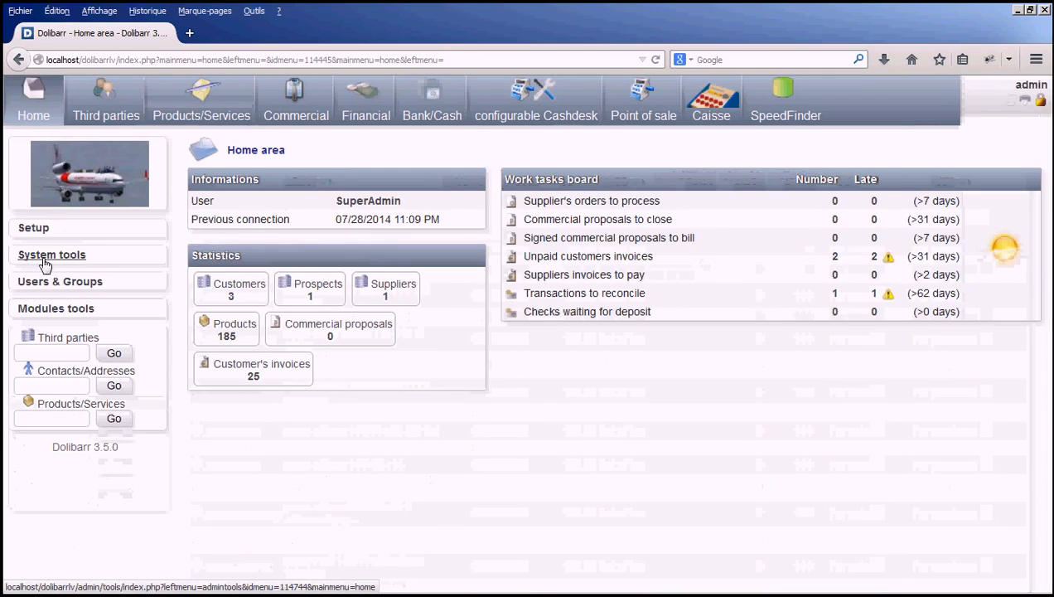
pyautogui.click(33, 229)
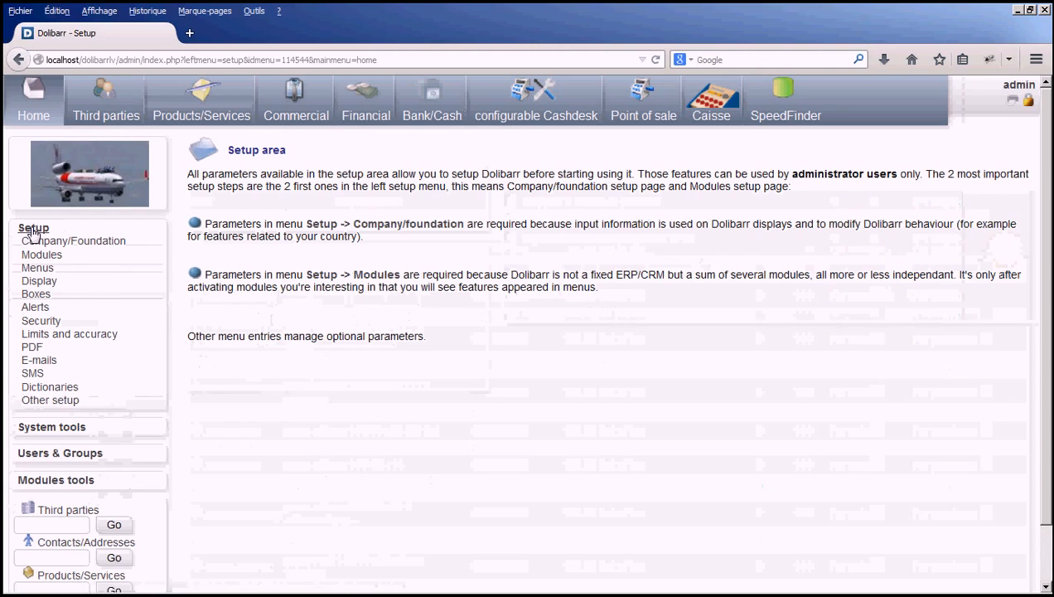
pyautogui.click(38, 270)
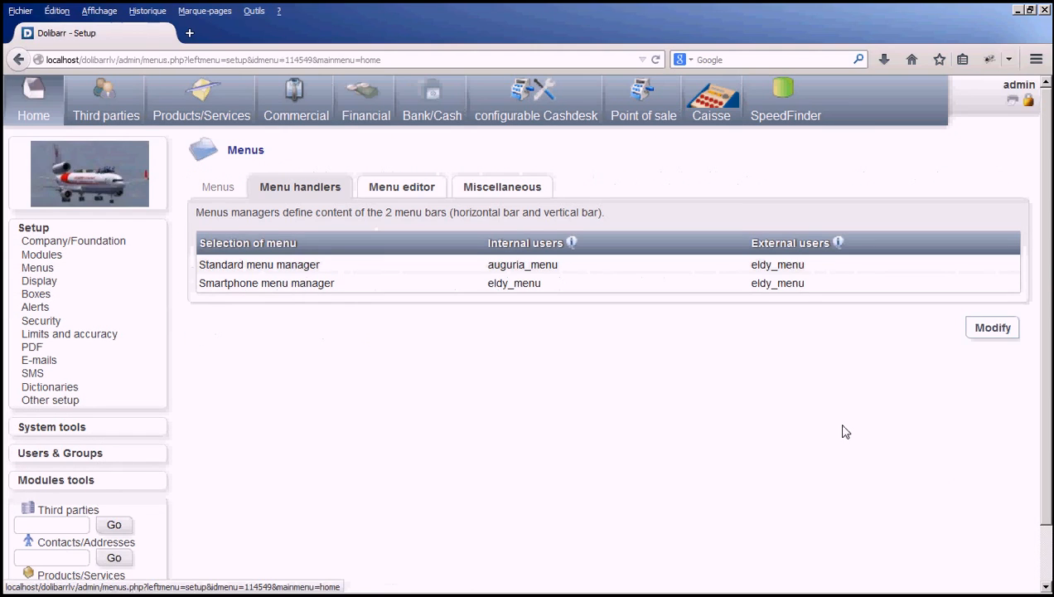
pyautogui.click(989, 330)
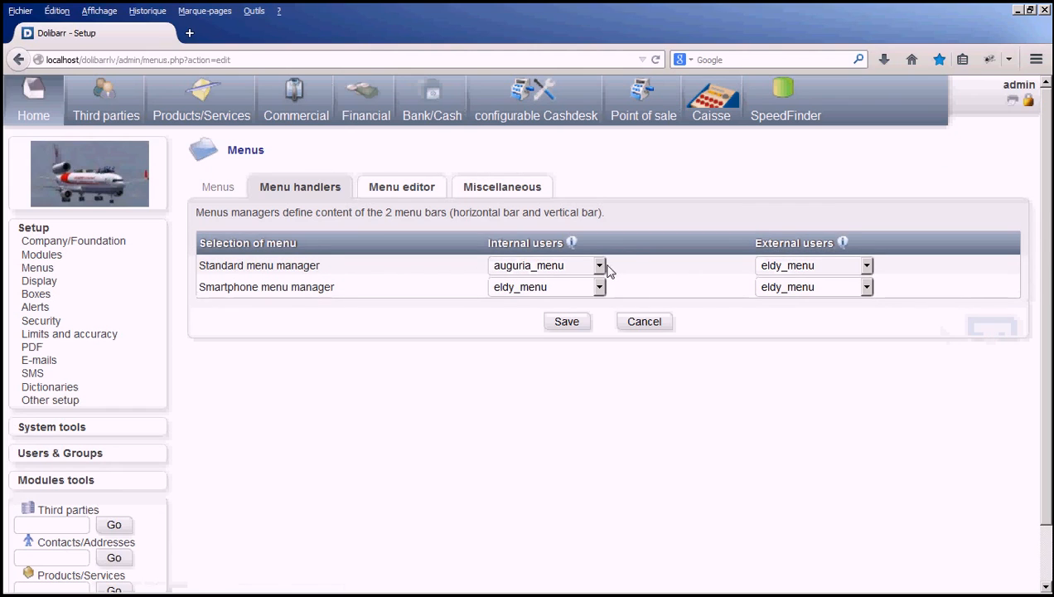
pyautogui.click(598, 265)
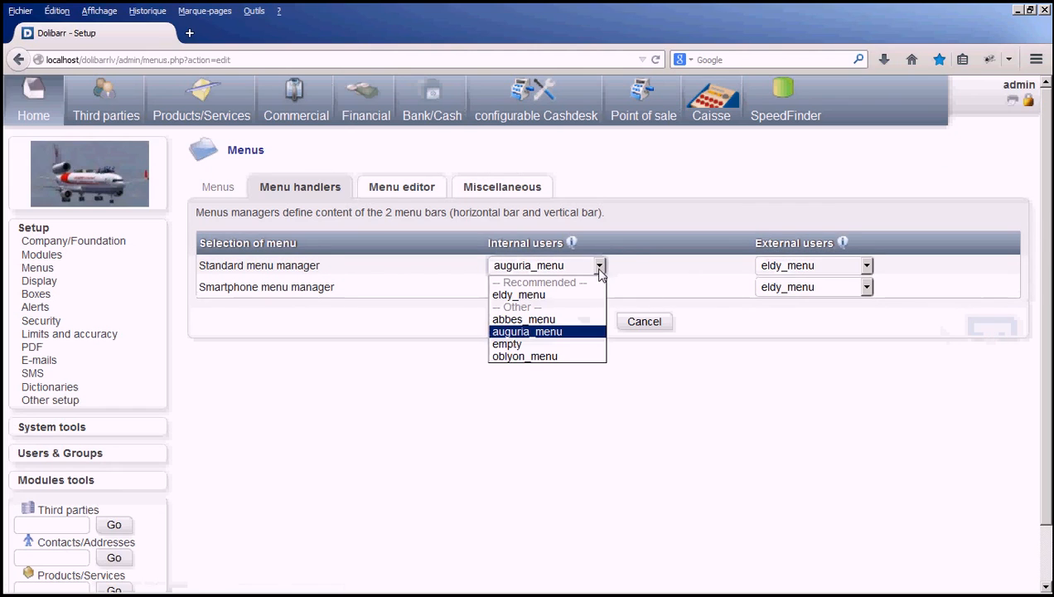
pyautogui.click(535, 319)
pyautogui.click(572, 325)
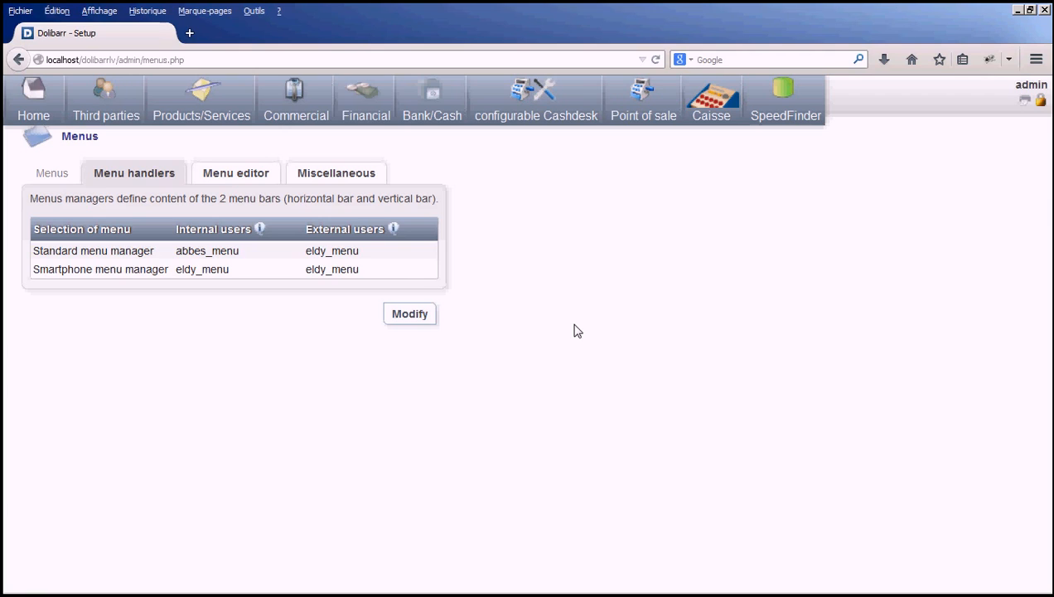
# Examine the abbes_menu entries in the menu editor and the submenus that unfold from the main menu bar, including Home.
pyautogui.click(261, 173)
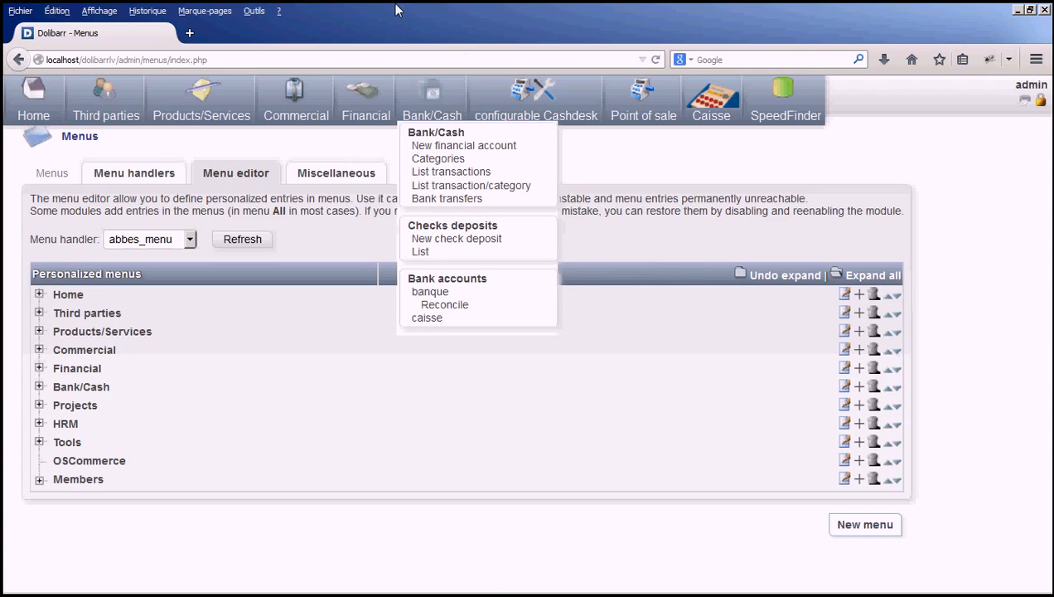
pyautogui.moveTo(367, 98)
pyautogui.moveTo(319, 89)
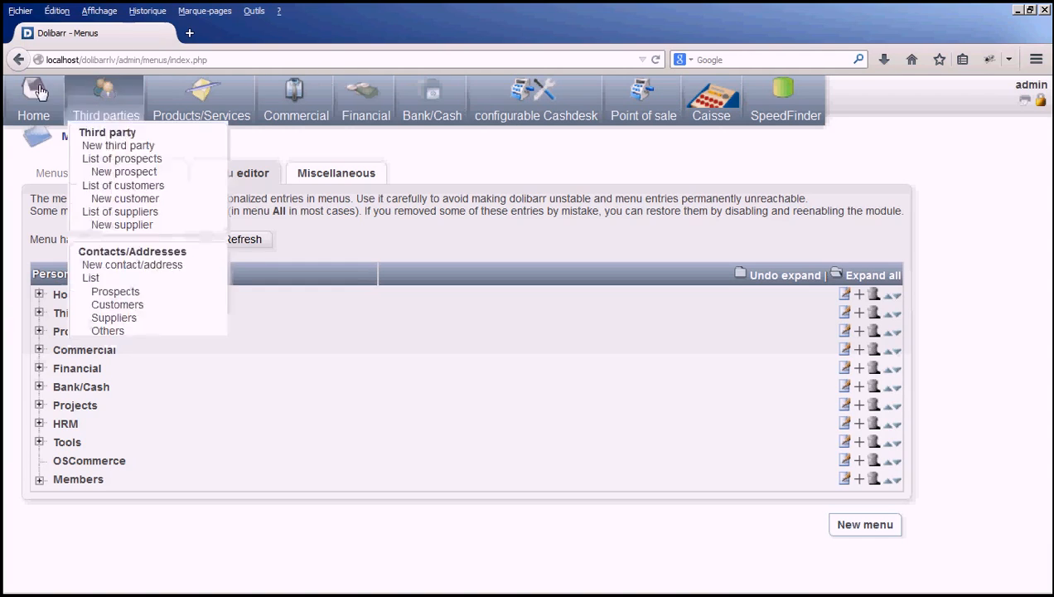
pyautogui.moveTo(31, 101)
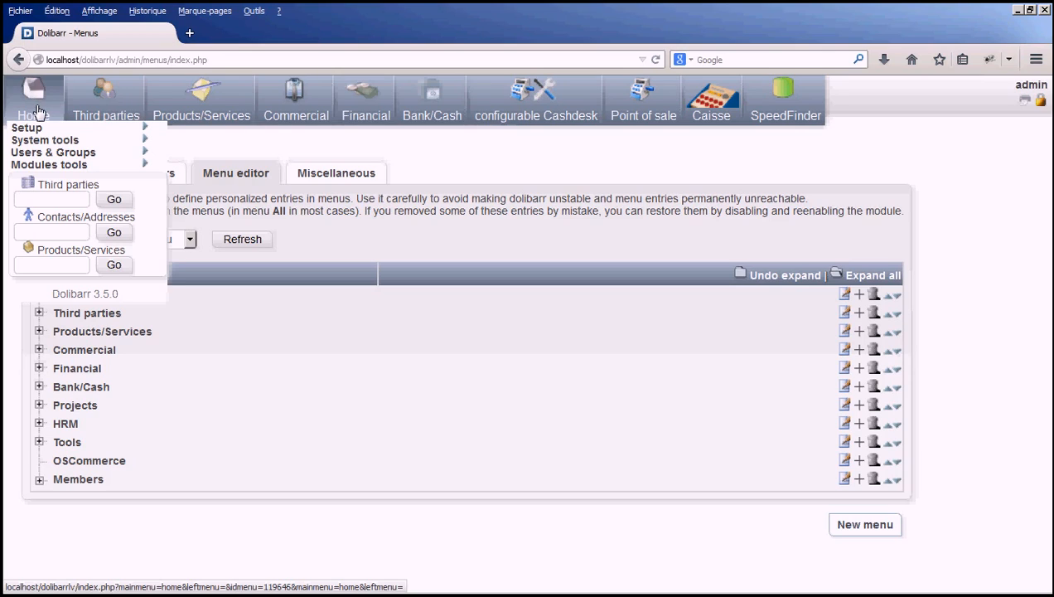
pyautogui.moveTo(37, 137)
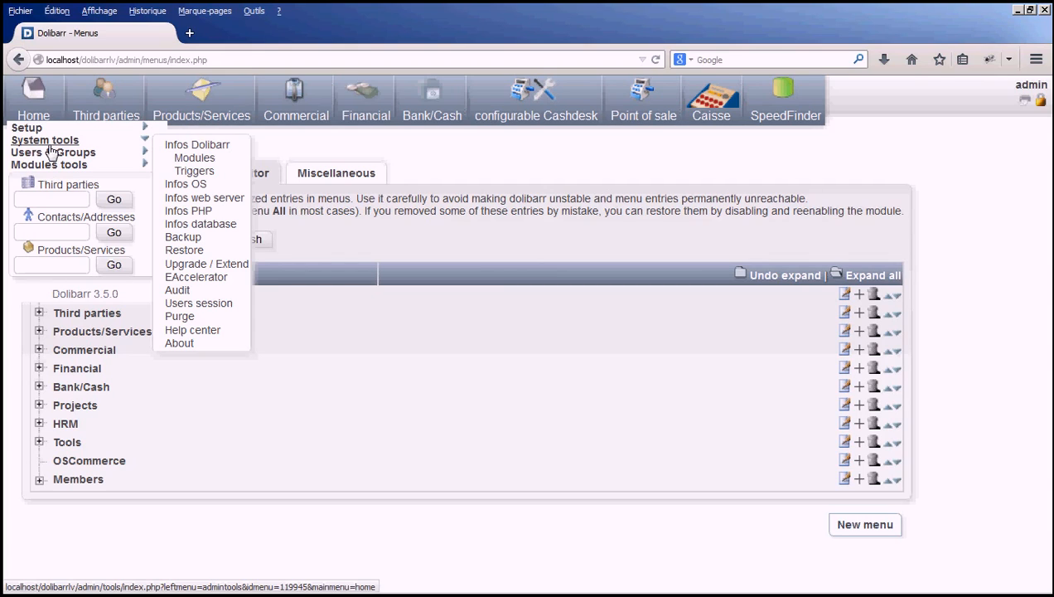
pyautogui.click(26, 114)
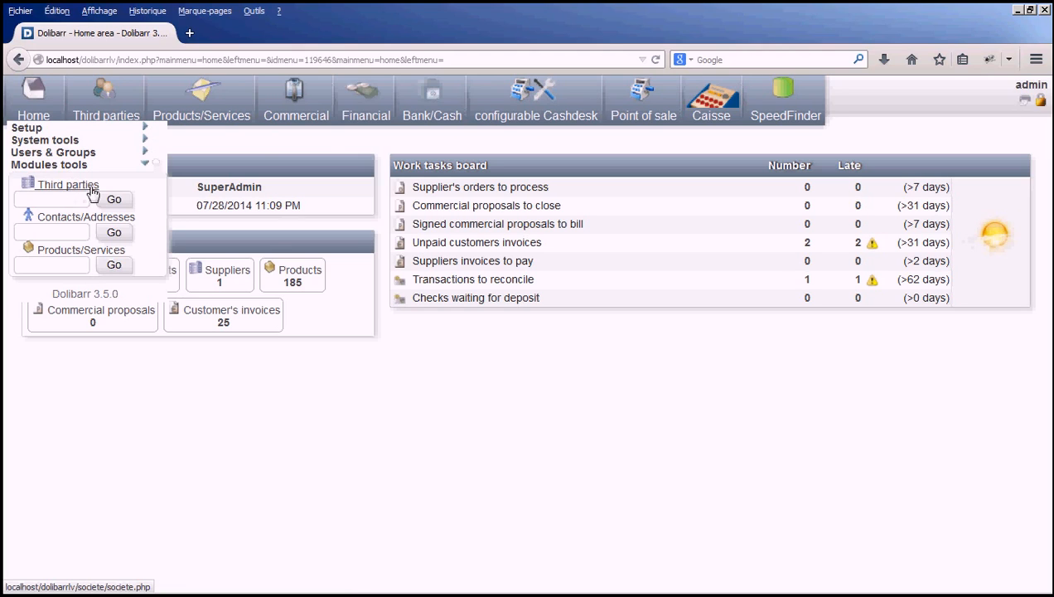
# Open the product list from the Products/Services submenu and look through it to examine the full-width layout with the fixed menu bar.
pyautogui.moveTo(205, 112)
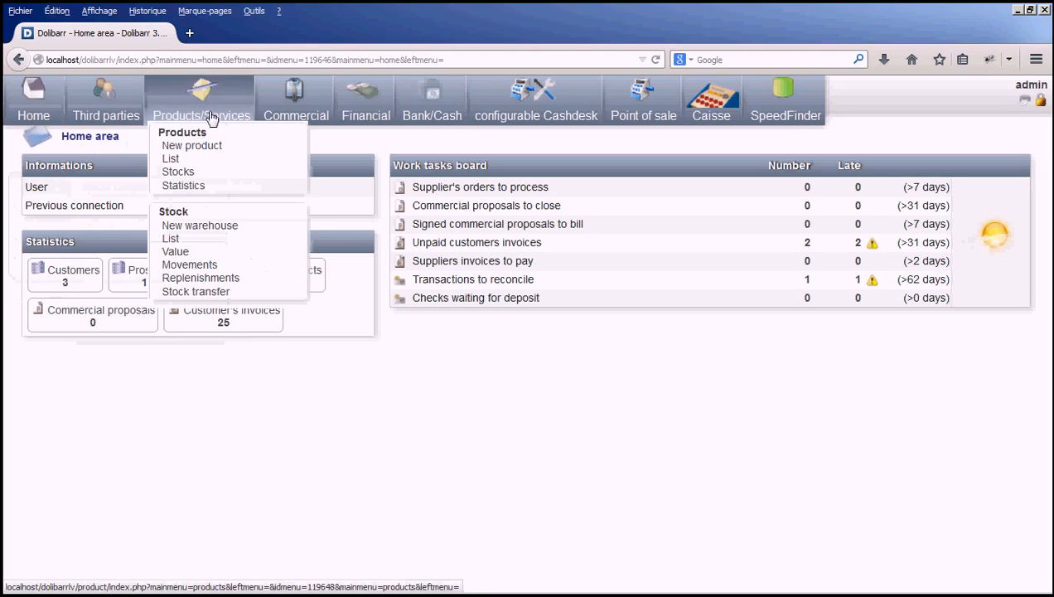
pyautogui.click(170, 159)
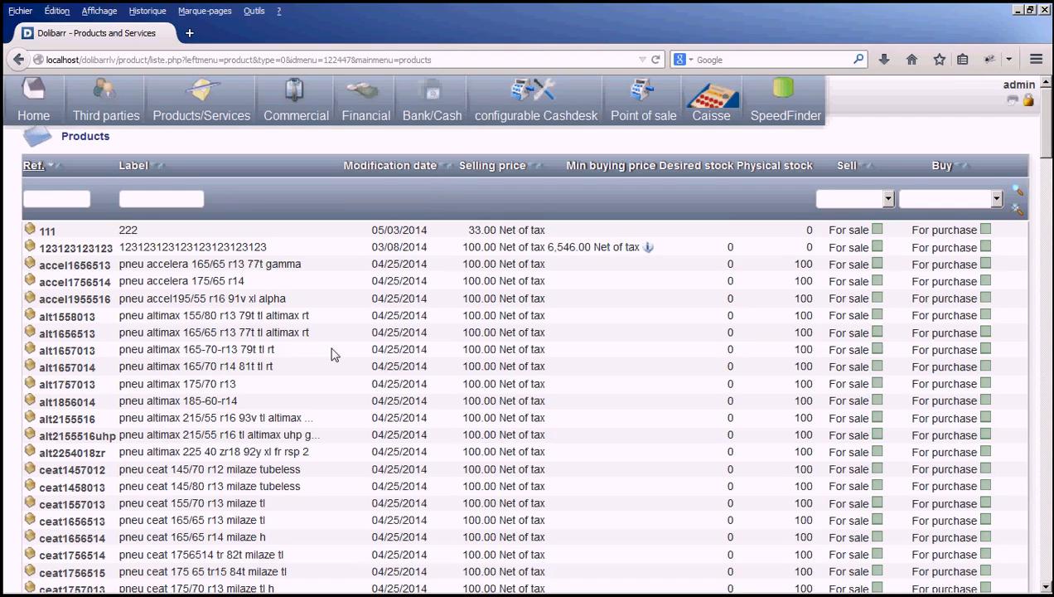
pyautogui.scroll(-4, 584, 456)
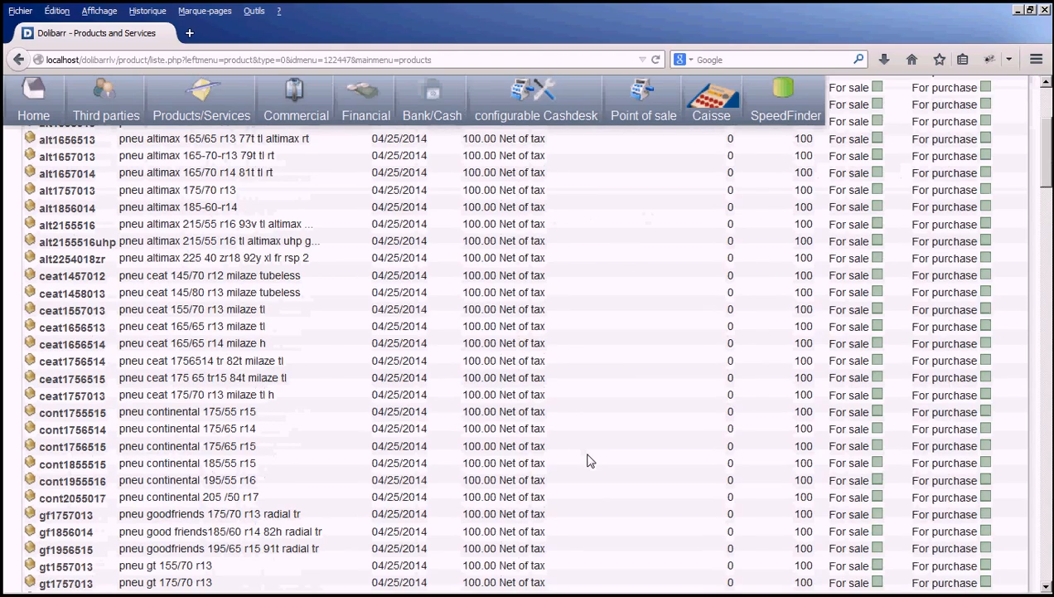
pyautogui.scroll(-20, 586, 460)
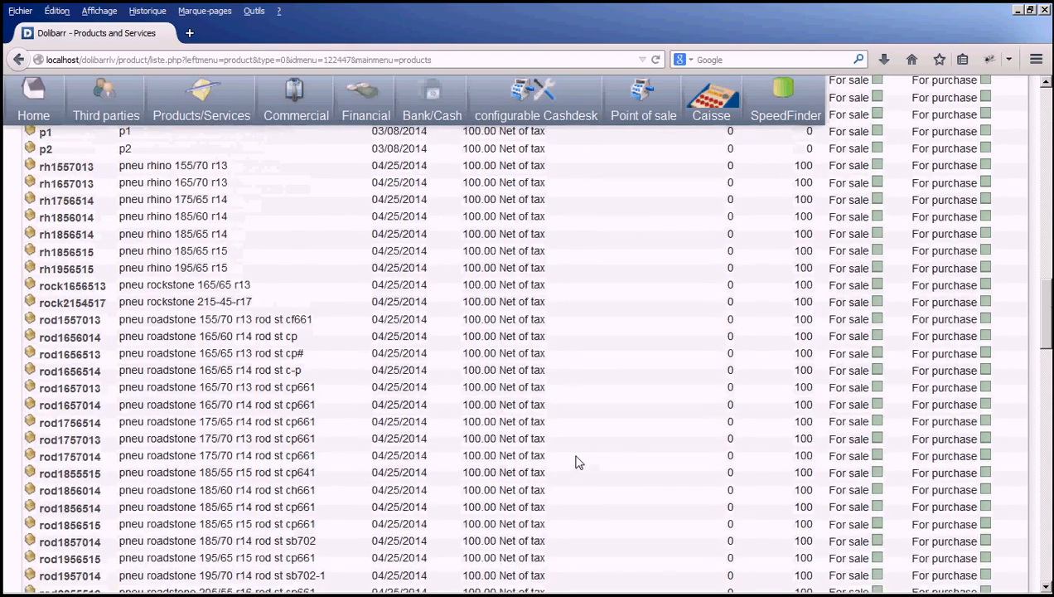
pyautogui.scroll(8, 577, 460)
pyautogui.scroll(-10, 579, 463)
pyautogui.scroll(-15, 580, 464)
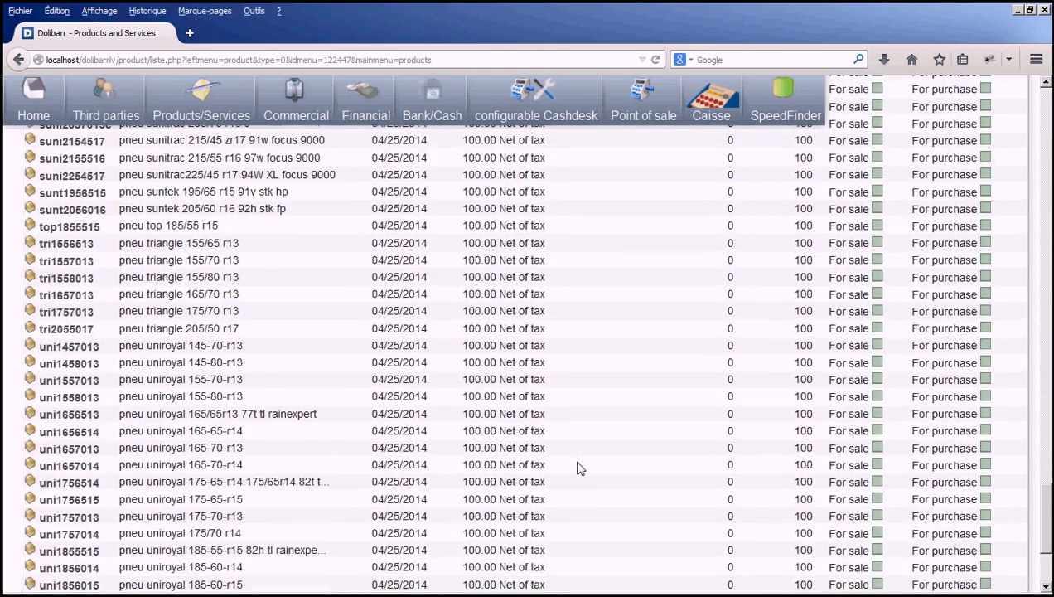